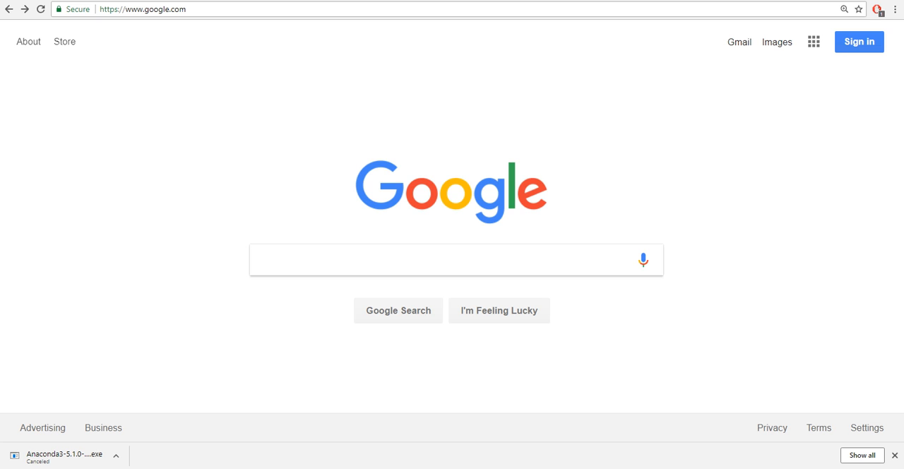
- Go to the Anaconda downloads page at anaconda.com/download
key(ctrl+l)
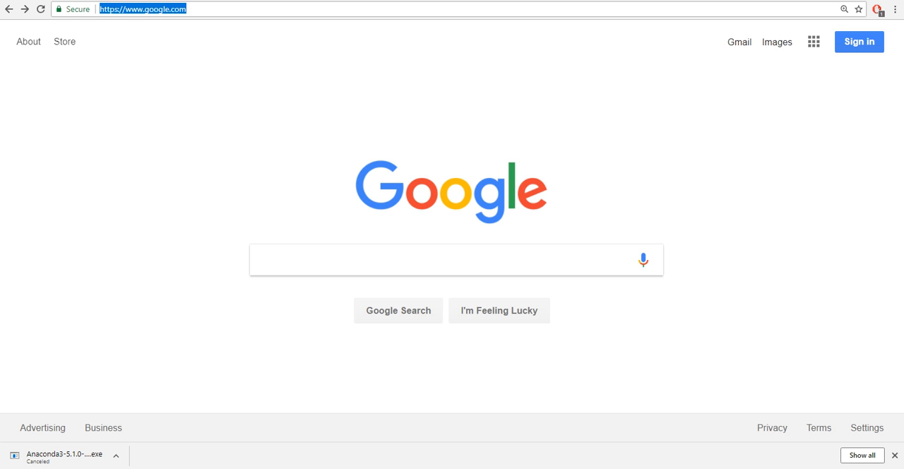
text(ana)
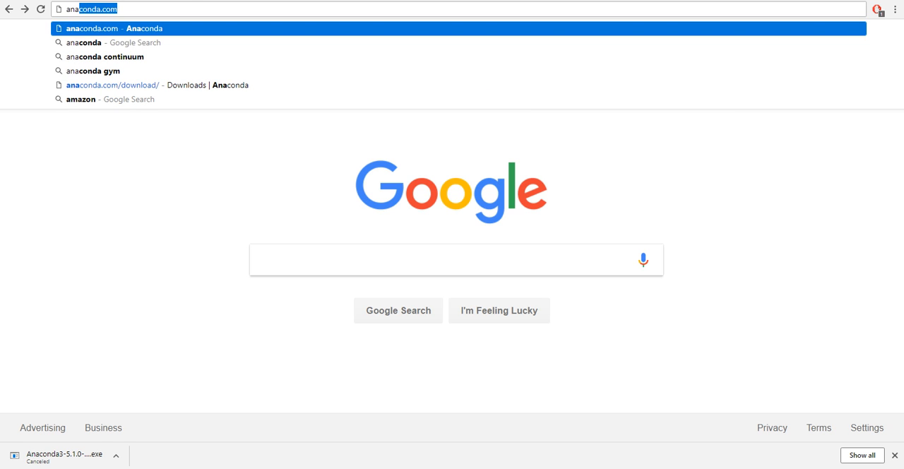
text(conda)
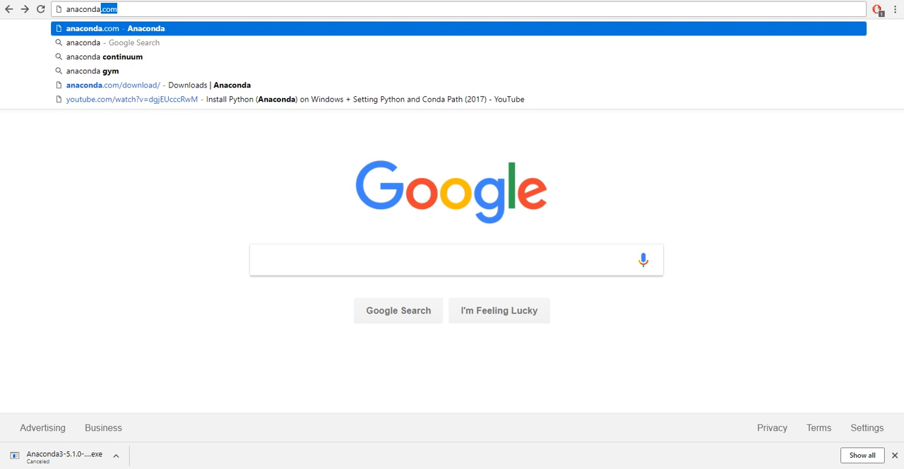
text(.com/down)
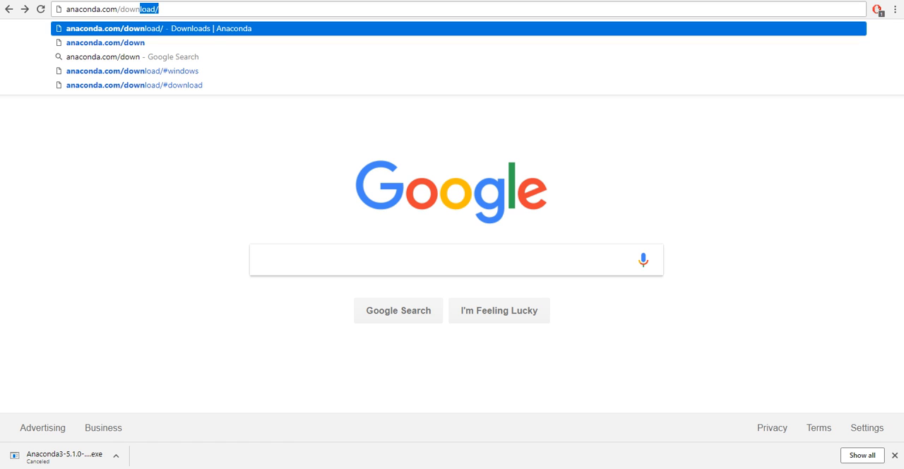
key(Return)
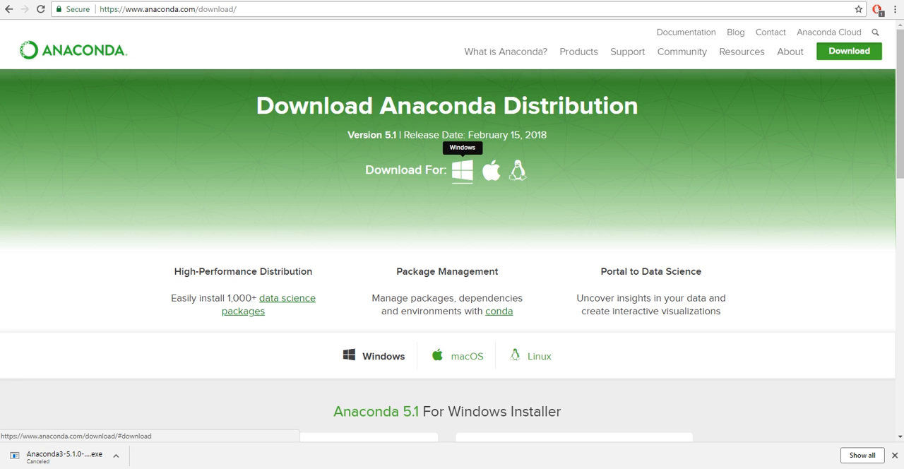
- Start downloading the Python 3.6 version of the Anaconda 5.1 Windows installer and cancel that download
click(463, 171)
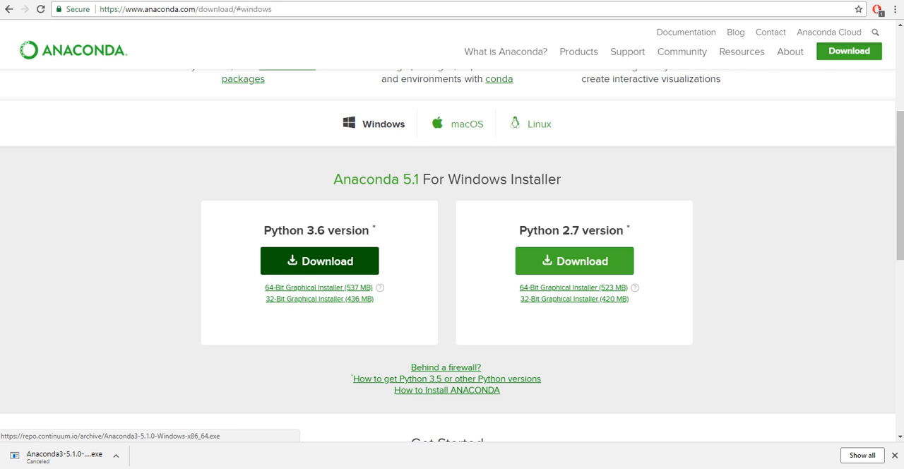
click(319, 261)
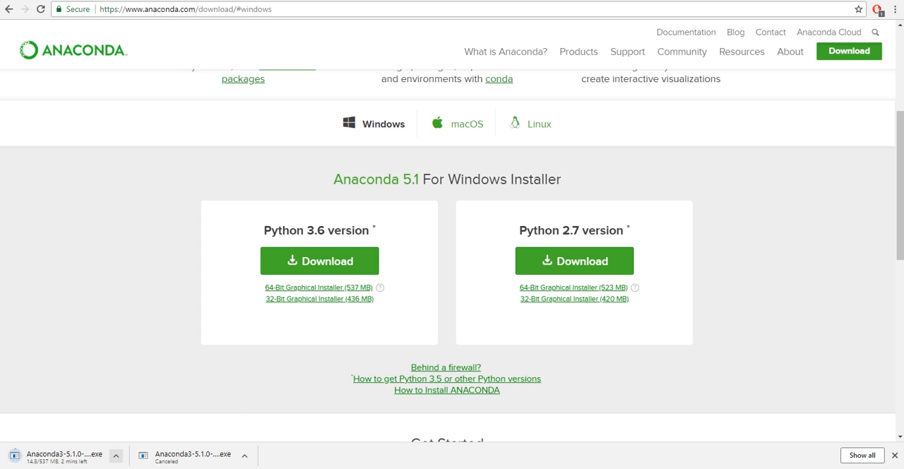
click(117, 455)
click(134, 438)
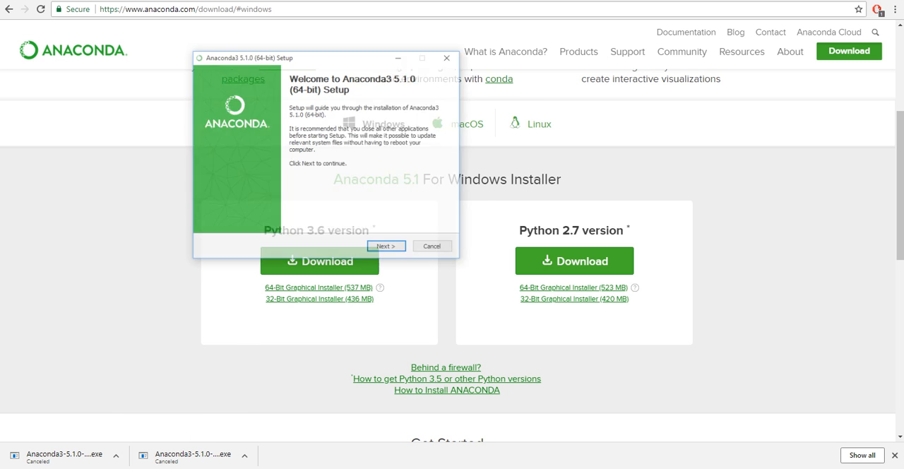
- Advance the Anaconda3 5.1.0 setup to the install location, accepting the license agreement and the Just Me installation type
drag(349, 27, 320, 64)
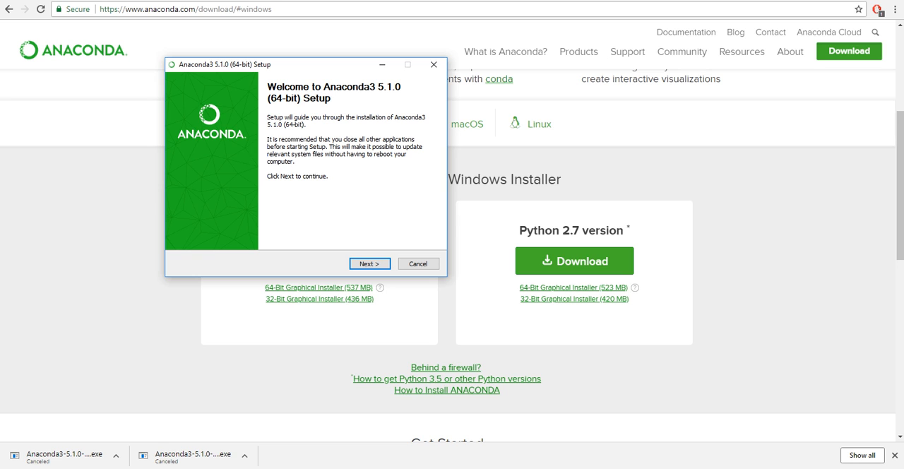
click(369, 263)
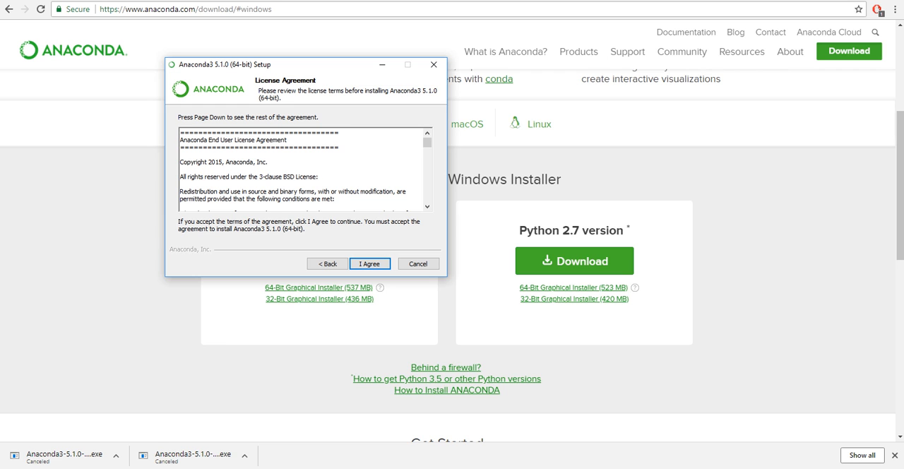
click(369, 263)
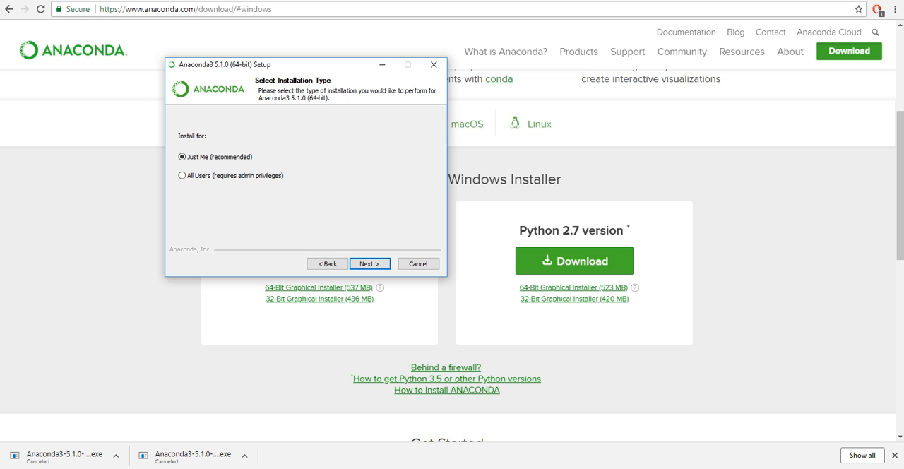
click(369, 263)
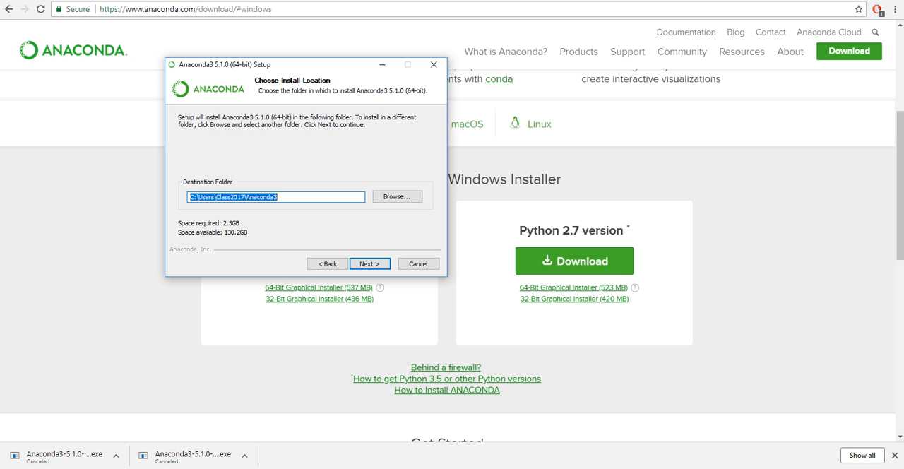
click(282, 197)
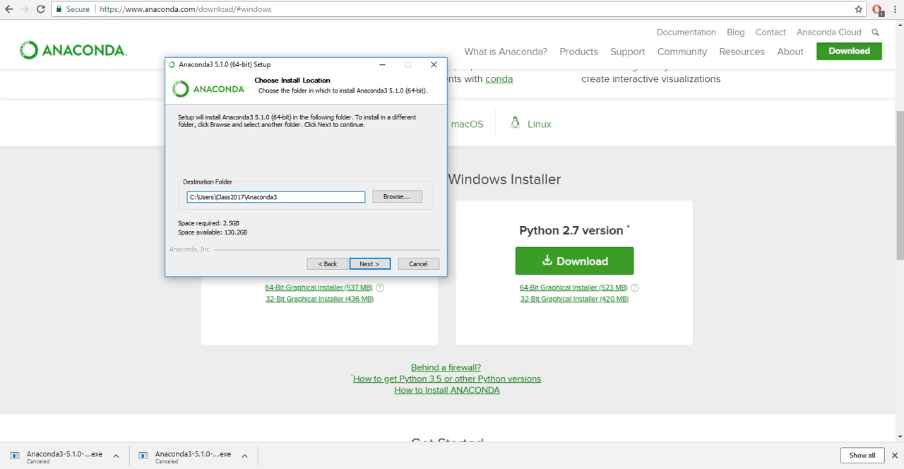
- Switch to Snipping Tool and examine the enlarged capture of the Anaconda setup's Advanced Installation Options
click(207, 468)
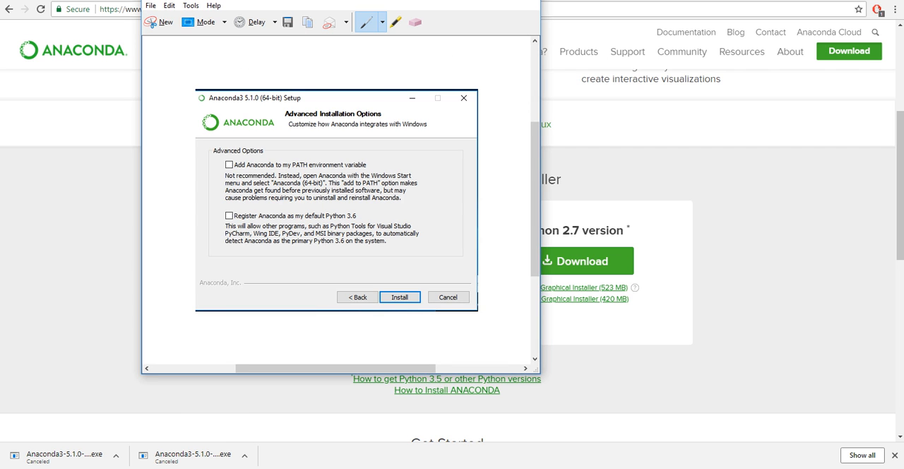
drag(299, 0, 354, 4)
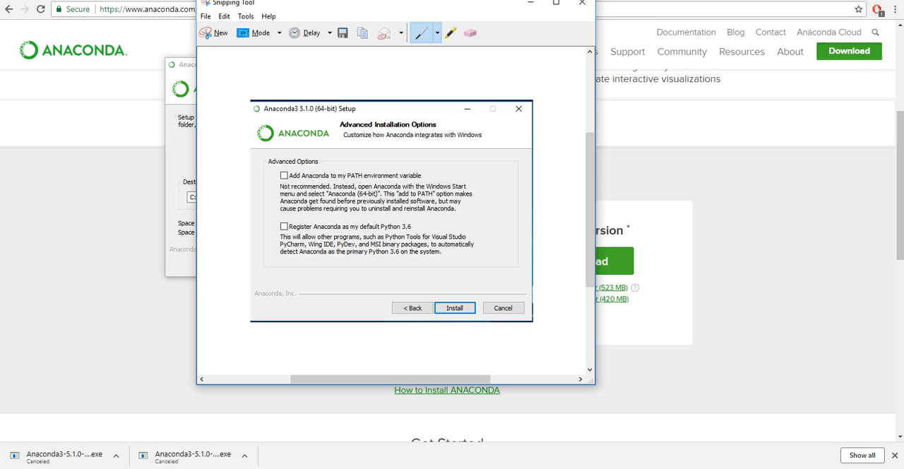
click(556, 3)
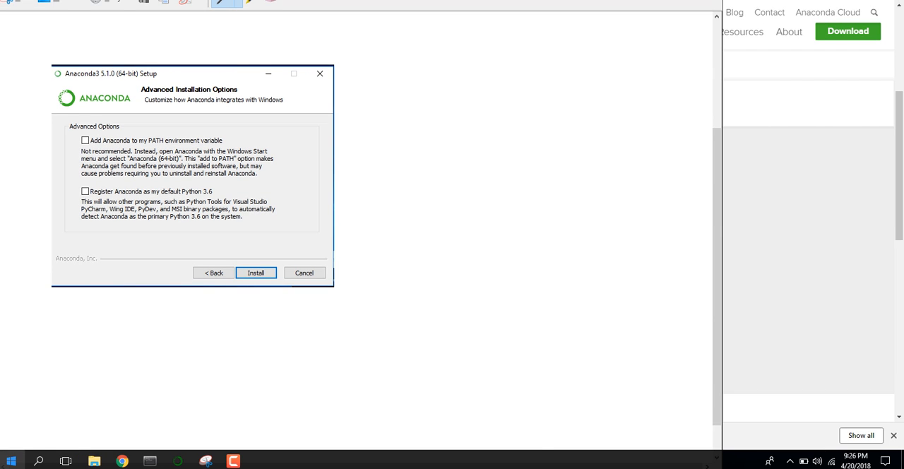
- Launch Anaconda Prompt from the Anaconda3 (64-bit) program group and reposition its window
click(11, 461)
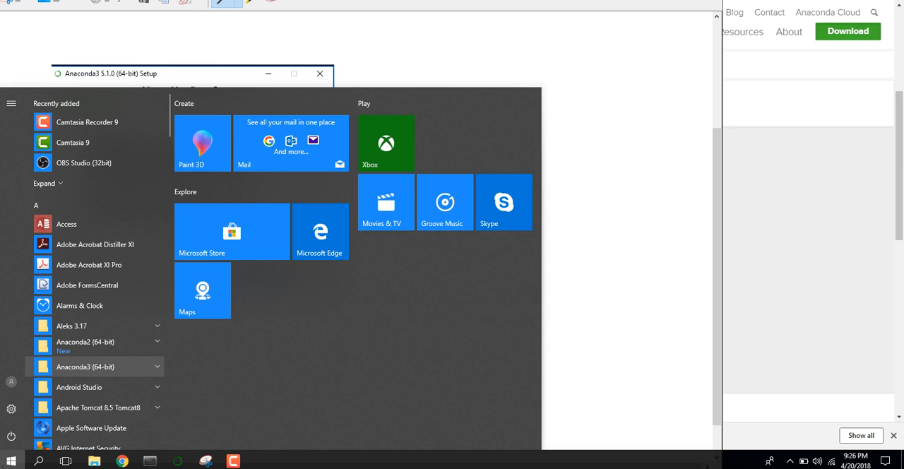
scroll(94, 360, down, 1)
click(85, 358)
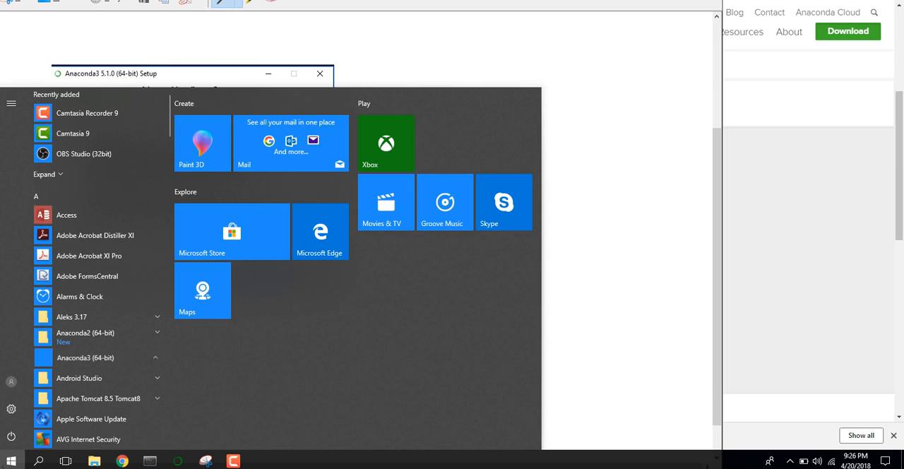
scroll(95, 374, down, 3)
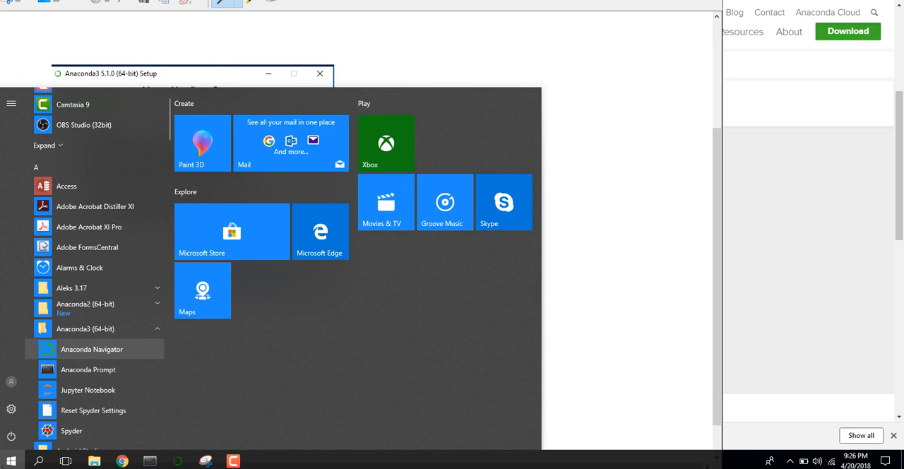
scroll(92, 344, down, 3)
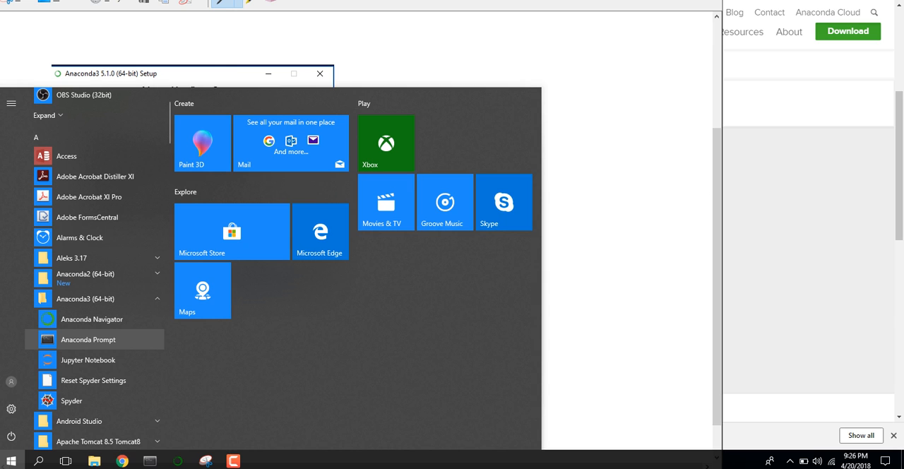
click(89, 339)
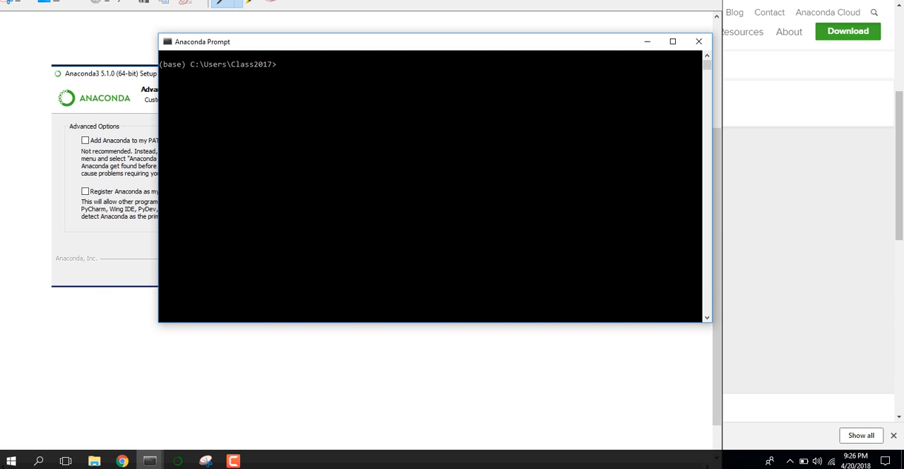
drag(219, 42, 276, 60)
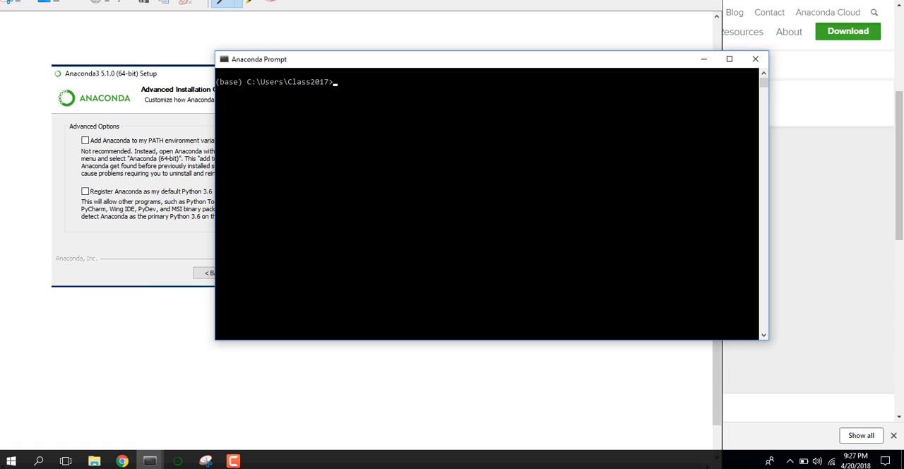
- Check the installed conda version by running conda --version
text(conda --version)
key(Return)
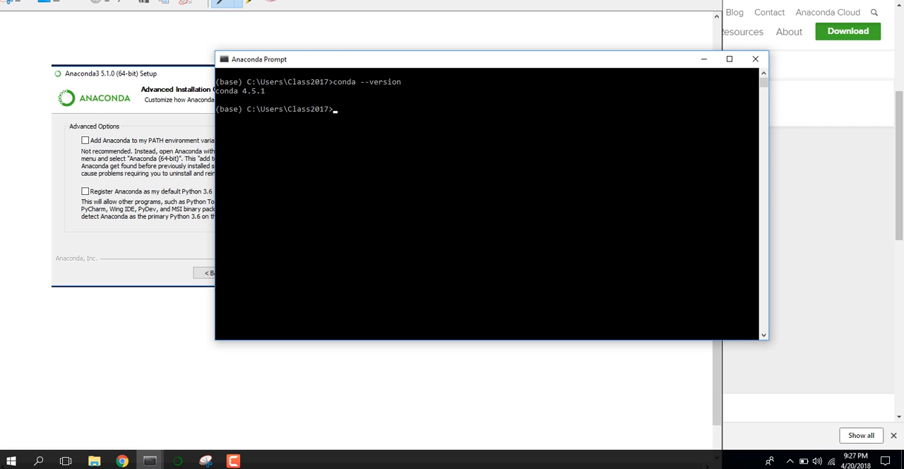
- Run conda list and look through the packages installed in the base environment
text(conda list)
key(Return)
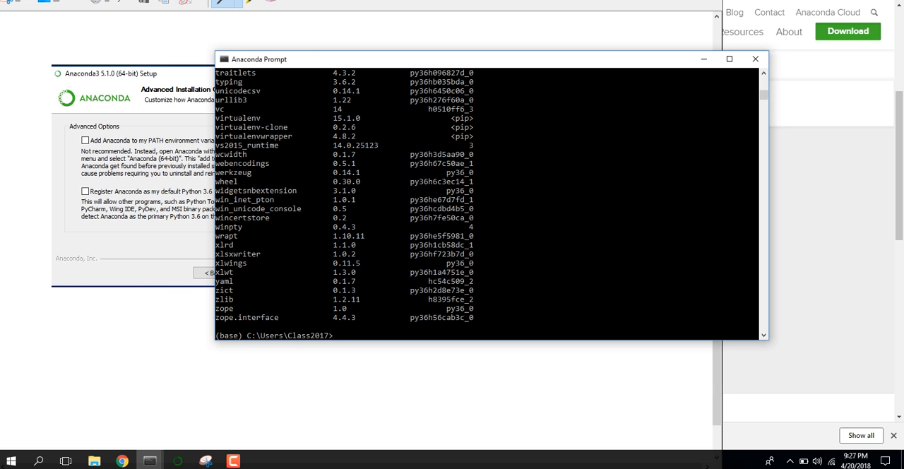
scroll(487, 204, down, 2)
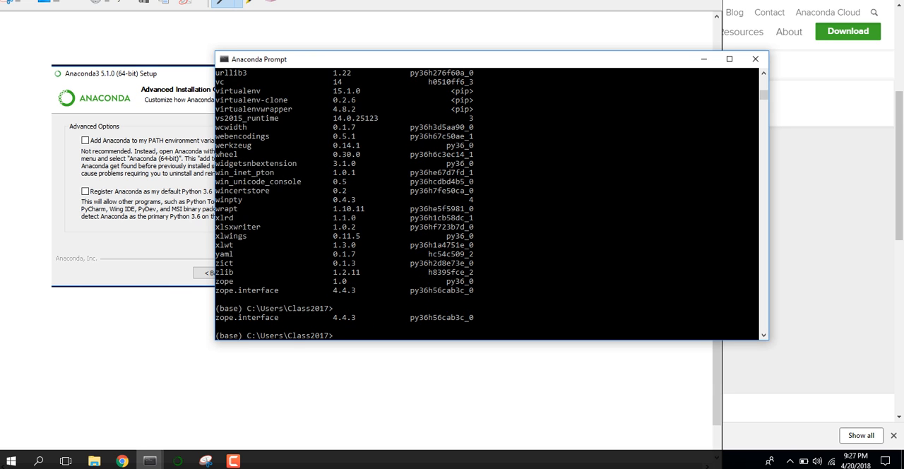
scroll(487, 204, up, 8)
scroll(487, 204, up, 3)
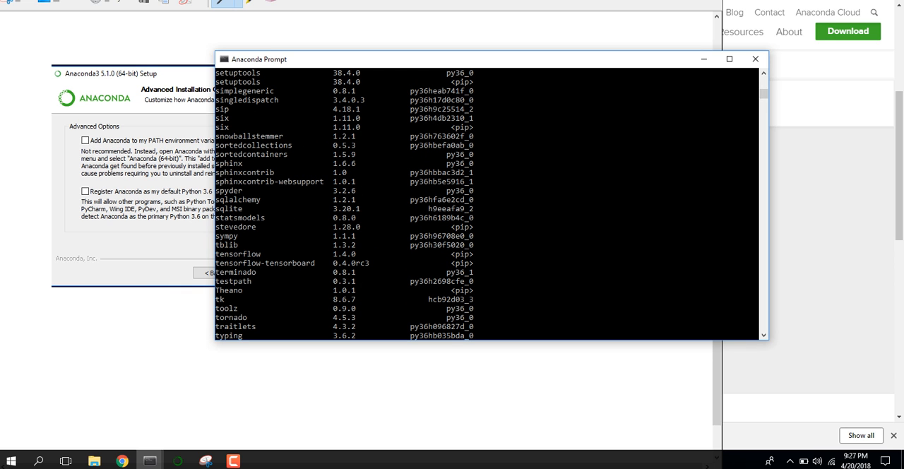
scroll(488, 205, down, 10)
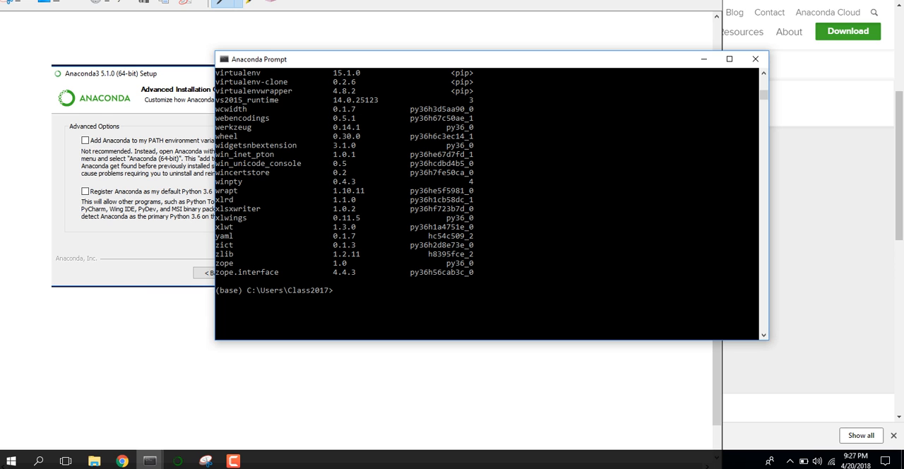
- Minimize the prompt and the screen capture, and switch to conda-cheatsheet.pdf in the browser
click(703, 59)
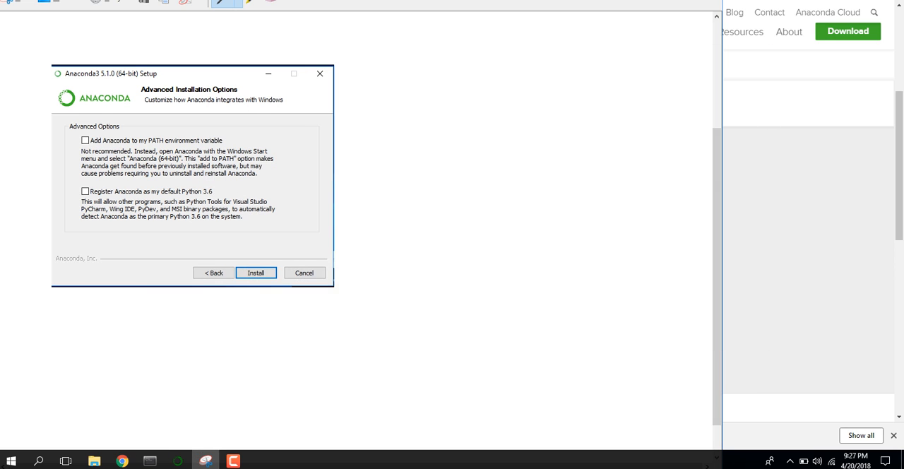
click(656, 1)
scroll(452, 235, up, 4)
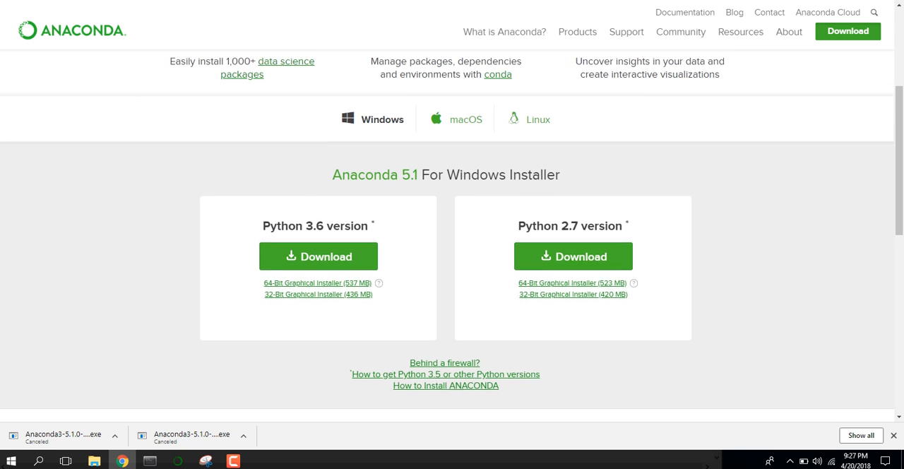
key(ctrl+Tab)
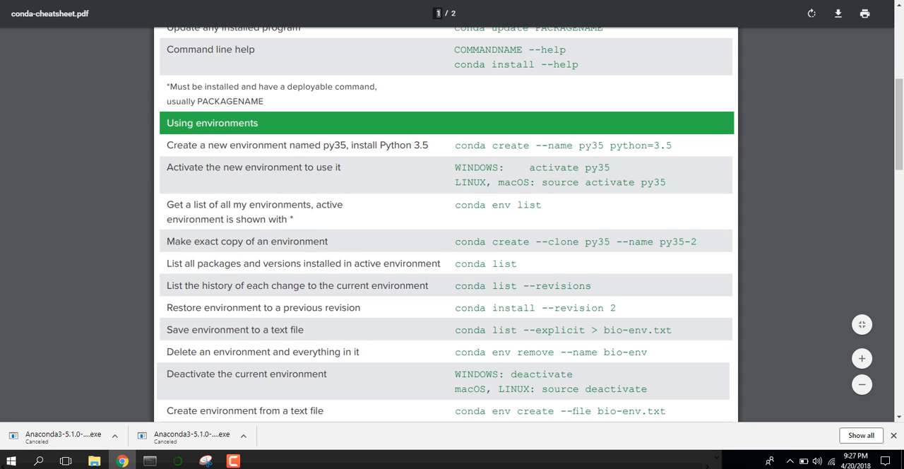
- Examine the Conda basics commands in the cheat sheet and highlight the spyder command
scroll(446, 224, up, 6)
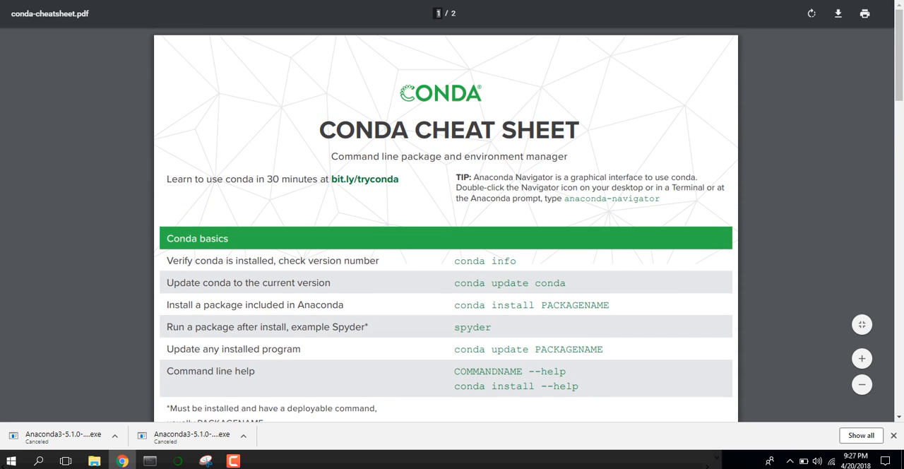
scroll(445, 224, down, 1)
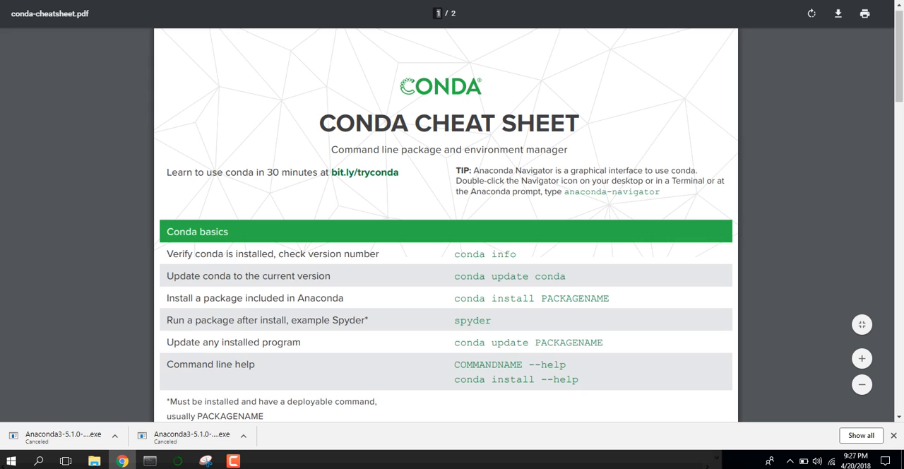
scroll(446, 225, down, 1)
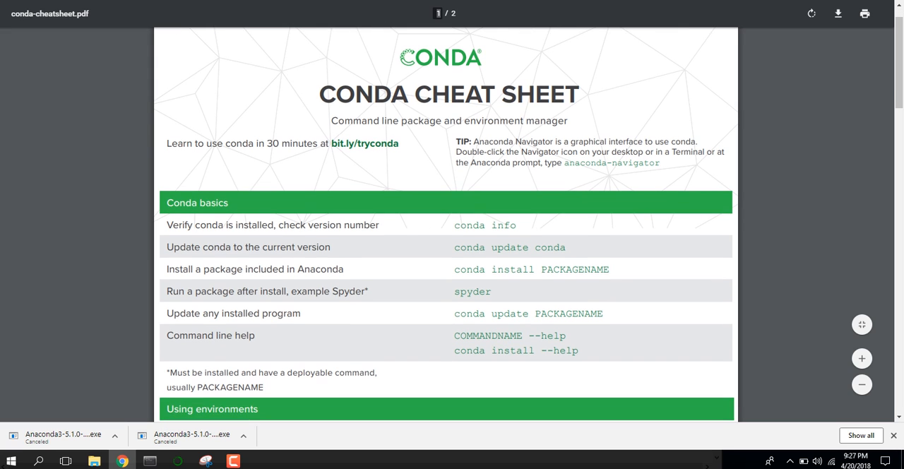
scroll(445, 224, down, 2)
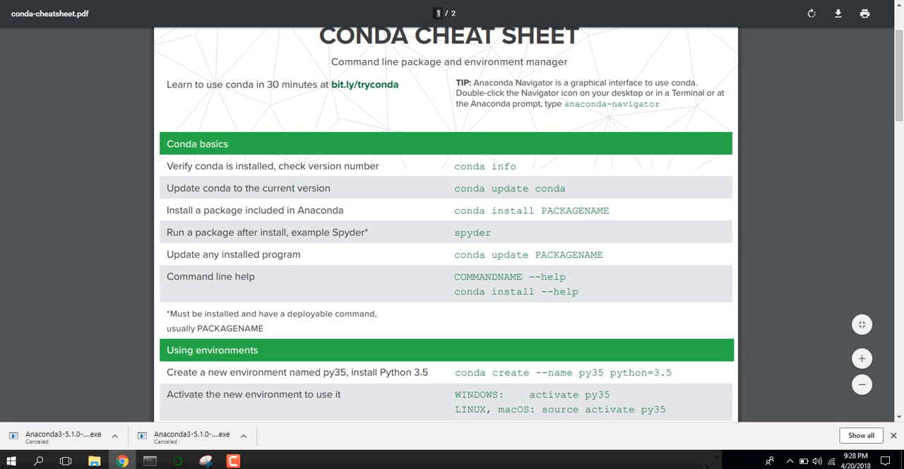
scroll(445, 224, down, 3)
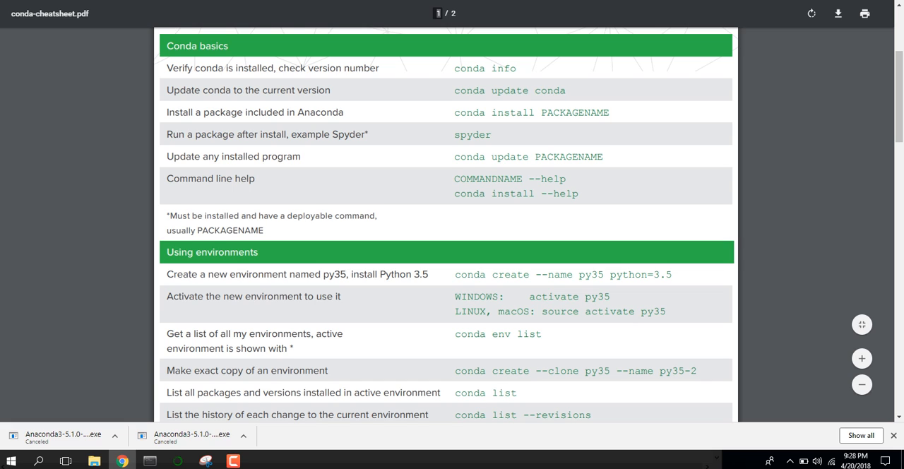
drag(454, 135, 492, 135)
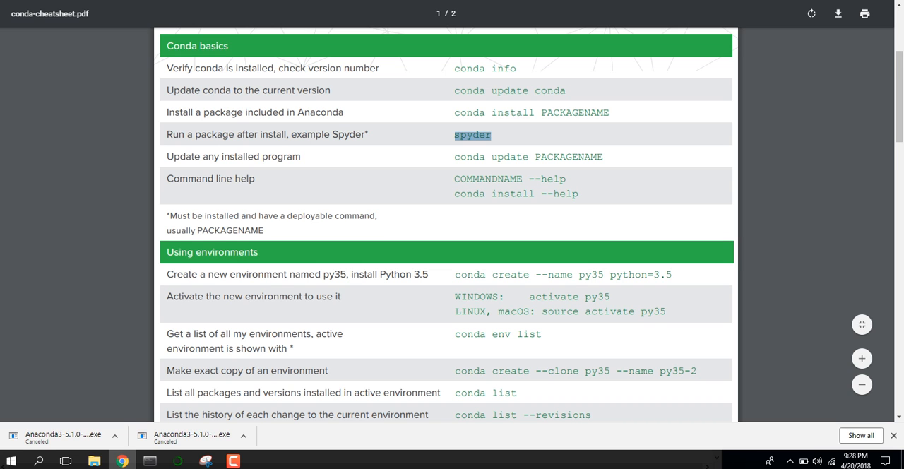
- Read through the Using environments and Finding conda packages sections of the cheat sheet
scroll(446, 226, down, 1)
scroll(445, 226, down, 1)
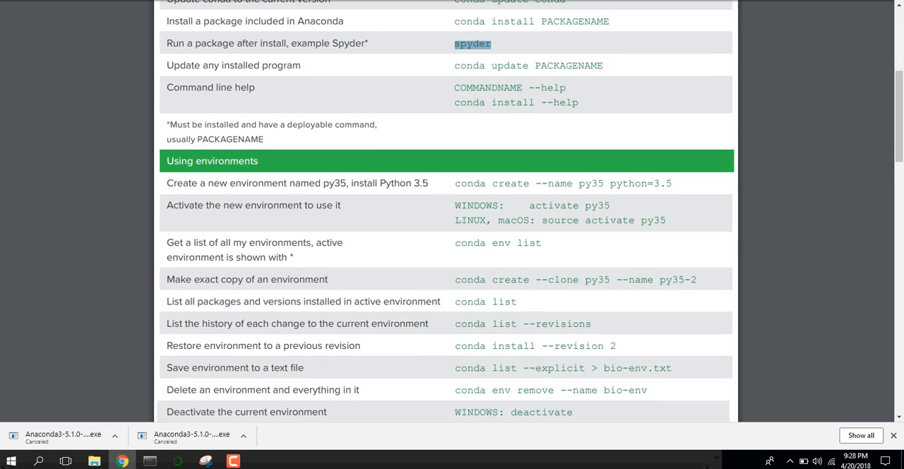
scroll(446, 226, down, 2)
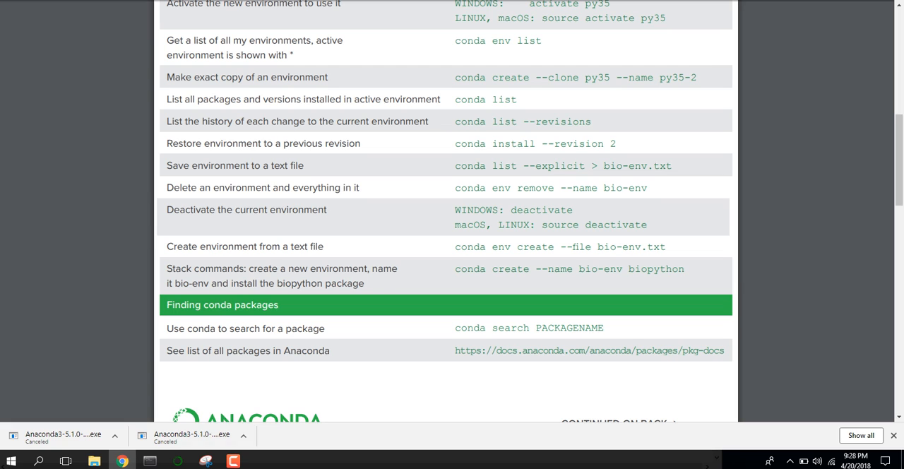
scroll(446, 212, up, 1)
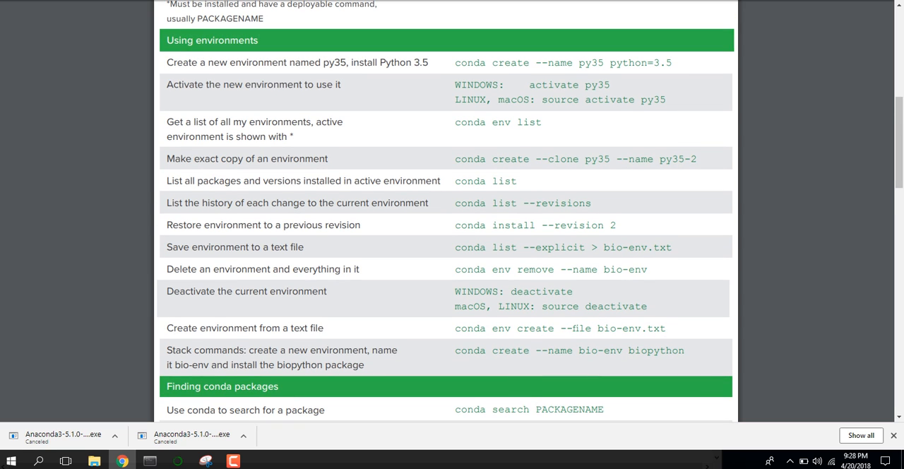
scroll(446, 212, up, 2)
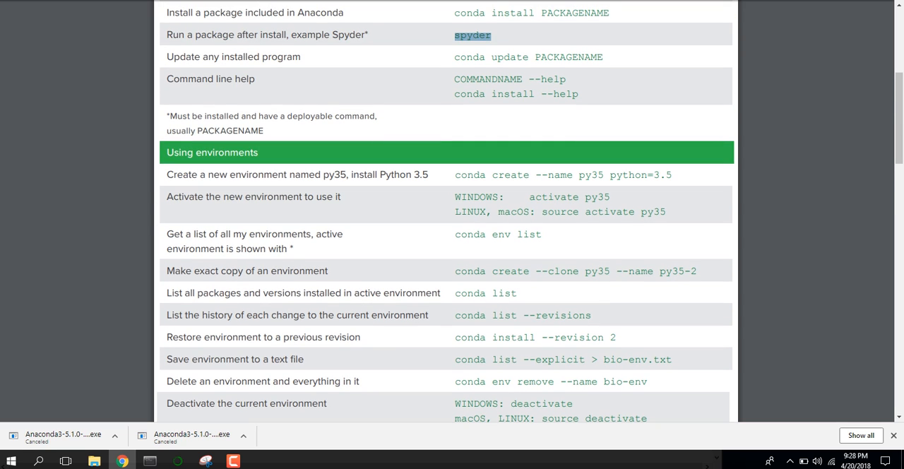